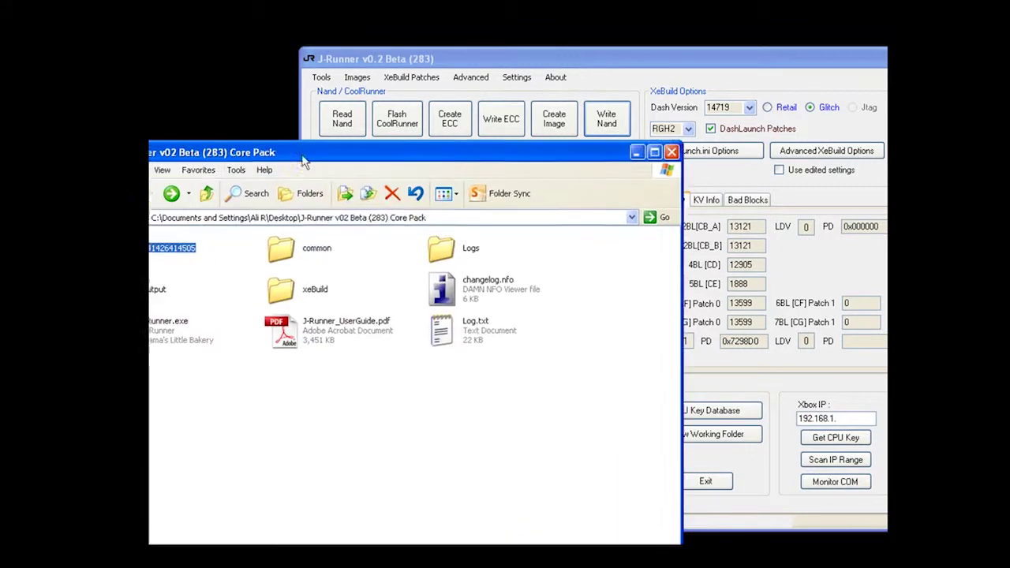
Move the working Explorer folder window over the J-Runner window
drag(304, 153, 495, 99)
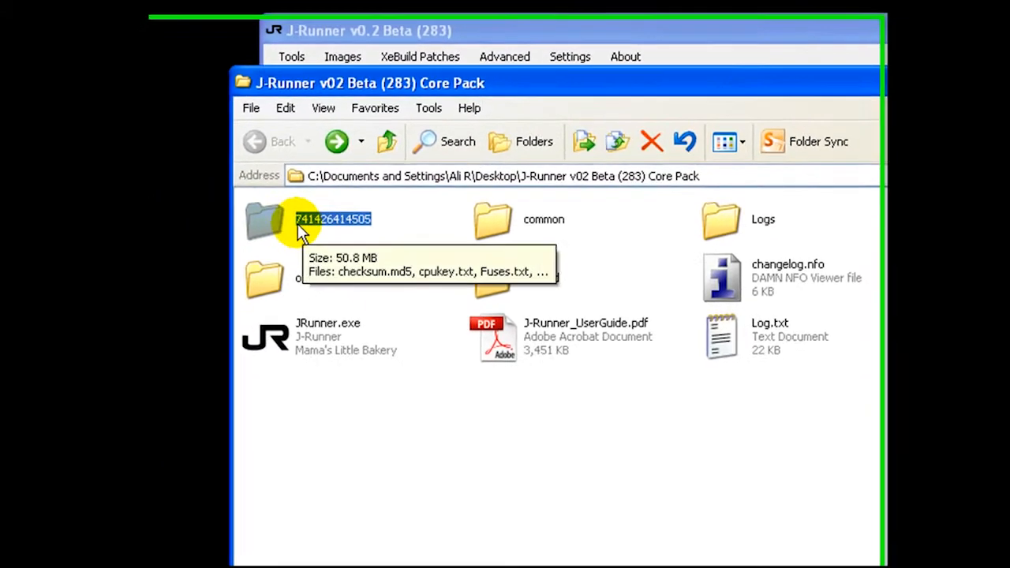
double_click(350, 201)
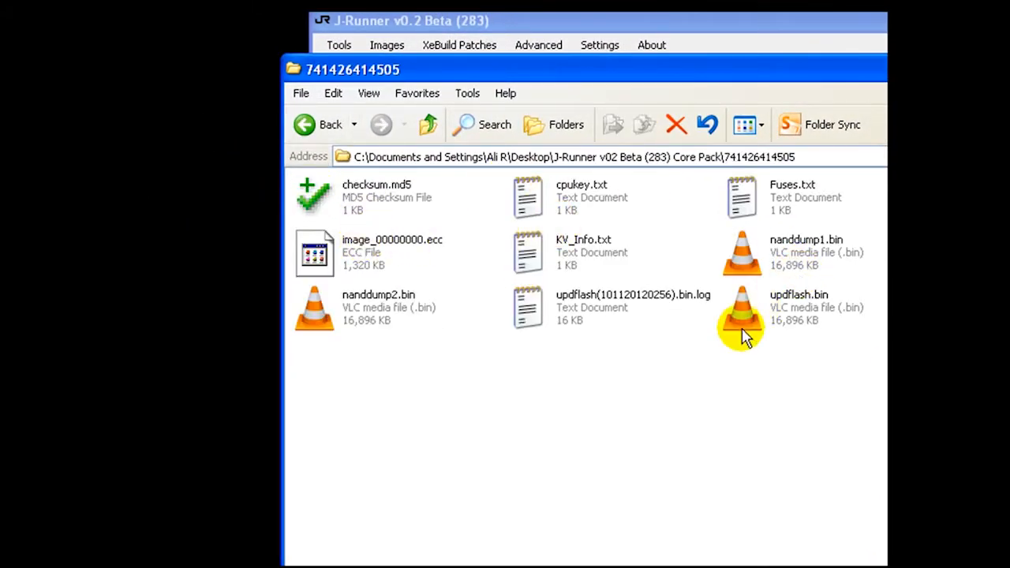
click(580, 246)
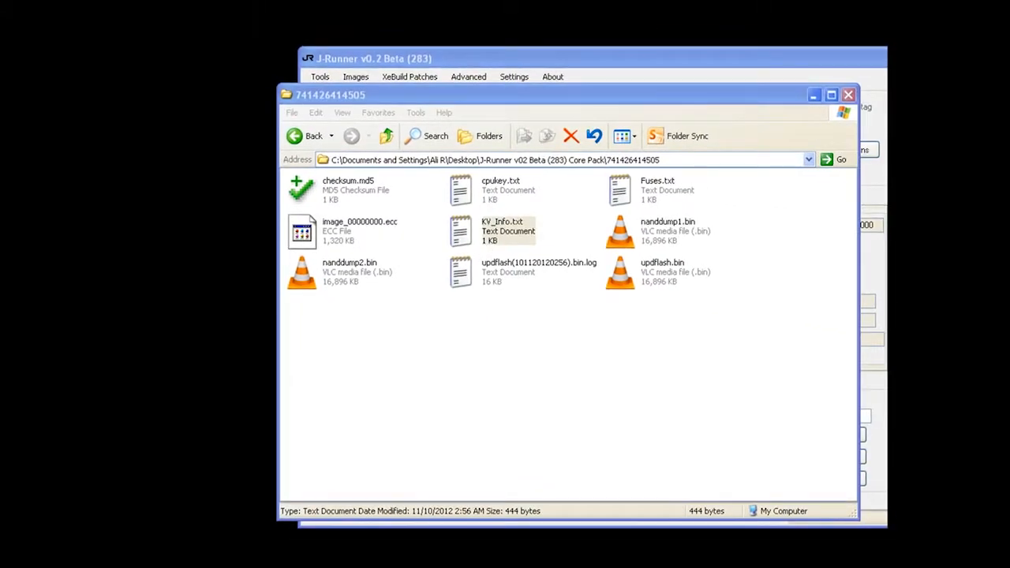
key(Return)
drag(647, 130, 158, 131)
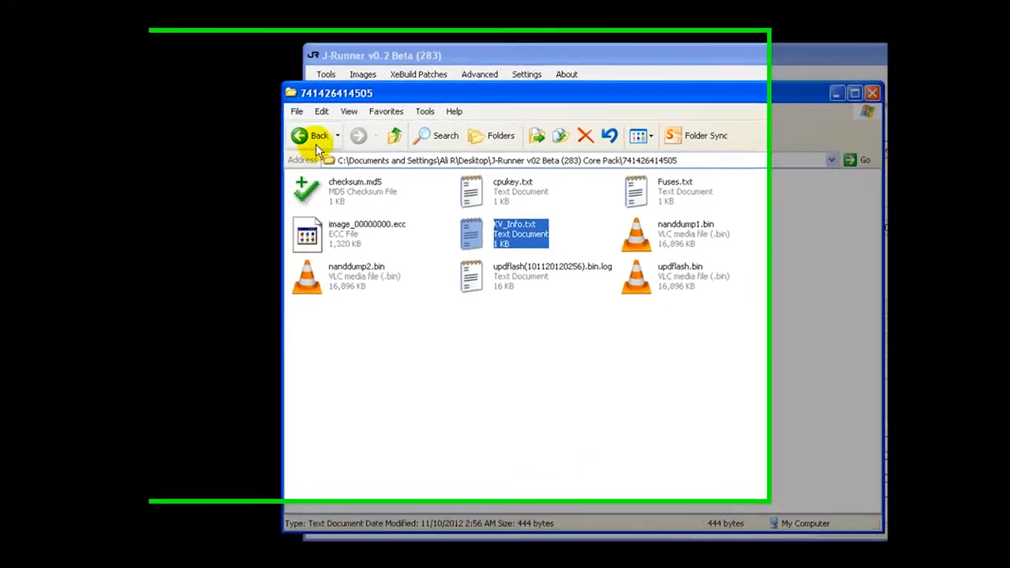
click(305, 136)
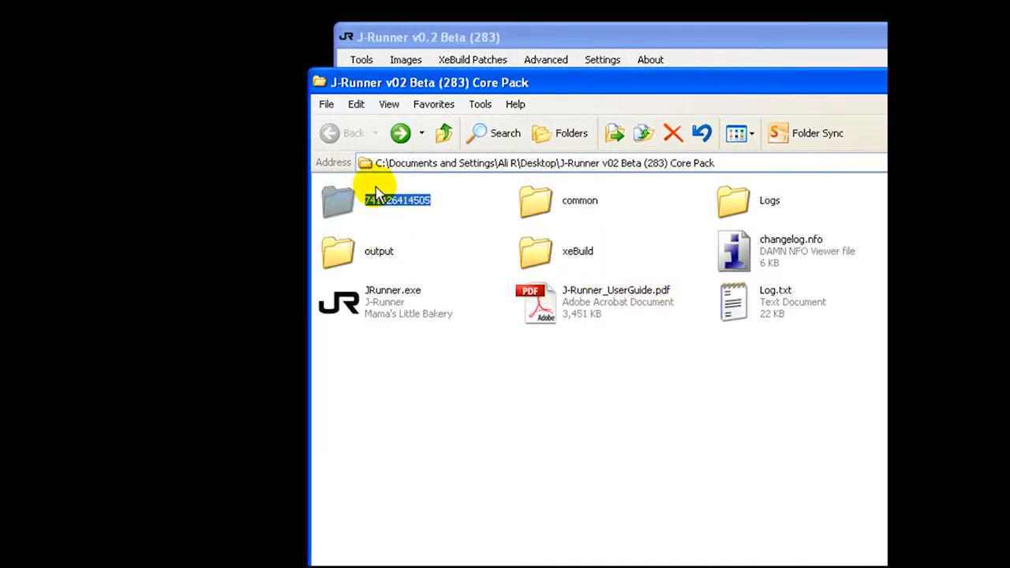